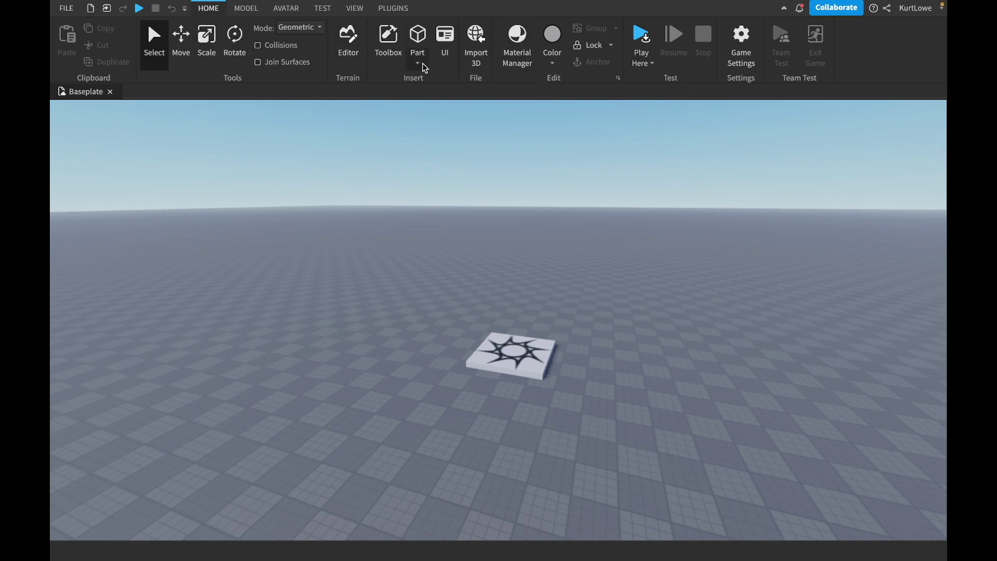
Step: Collapse and restore the ribbon, then insert a new Part block onto the baseplate
left_click(784, 7)
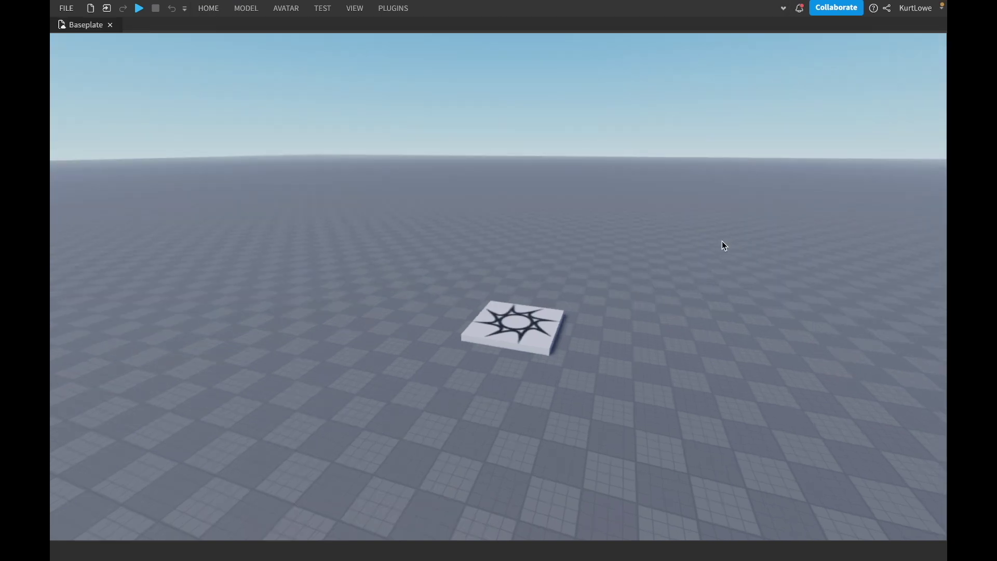
left_click(784, 9)
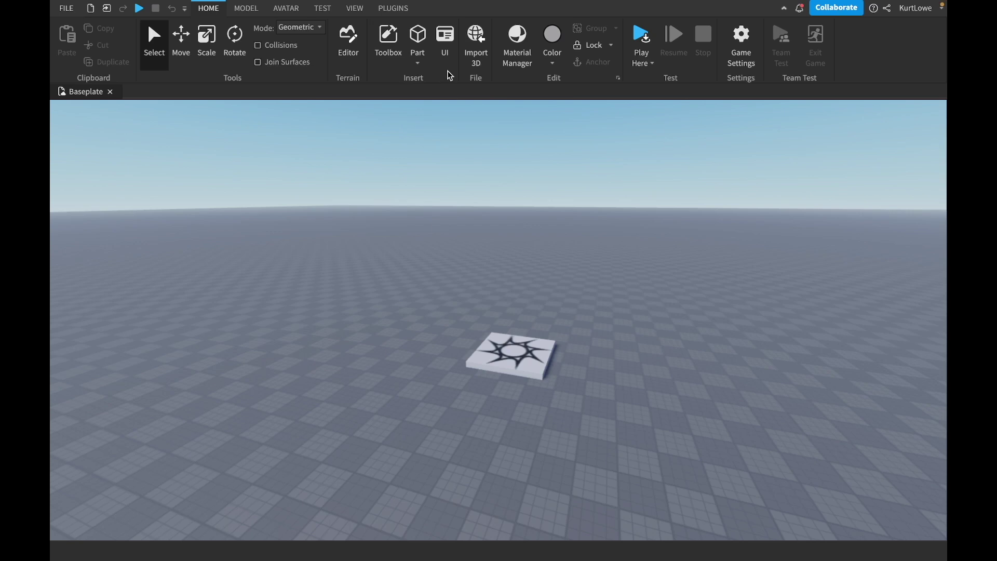
left_click(419, 39)
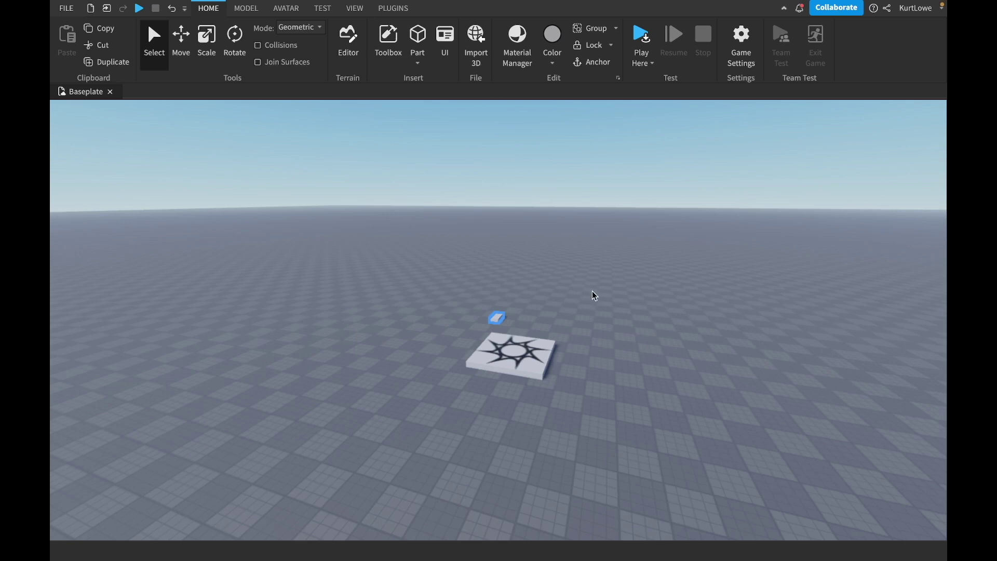
Step: Zoom and pan the camera around the new part and the spawn pad
scroll(598, 296, "down", 6)
scroll(597, 296, "down", 5)
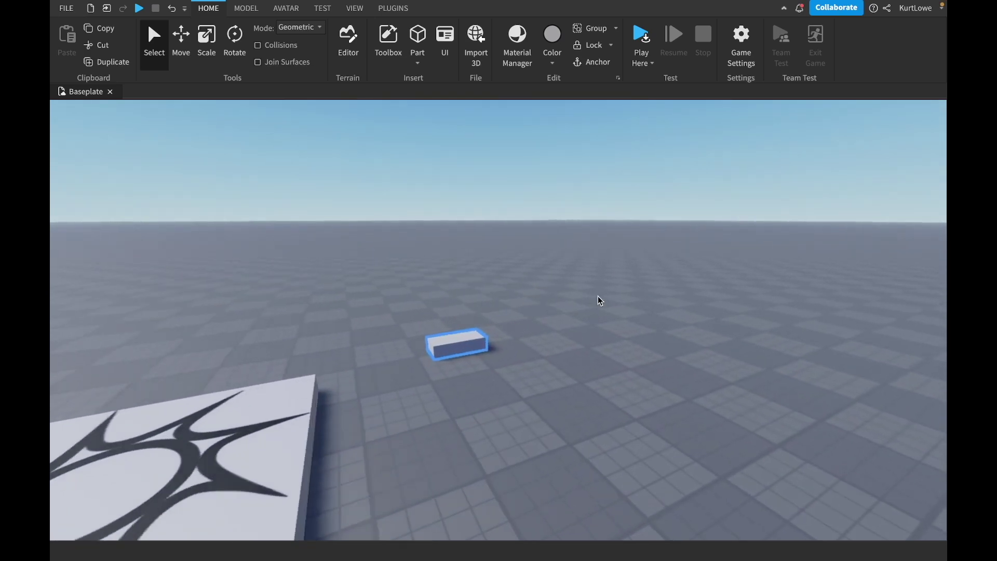
left_click(569, 297)
right_click_drag(577, 298, 576, 298)
key("d")
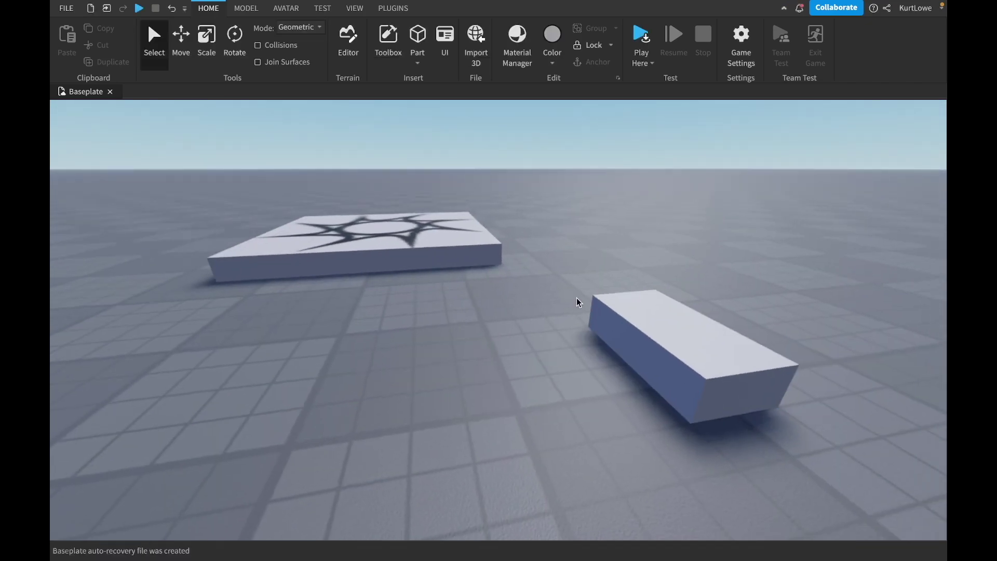
scroll(684, 263, "up", 5)
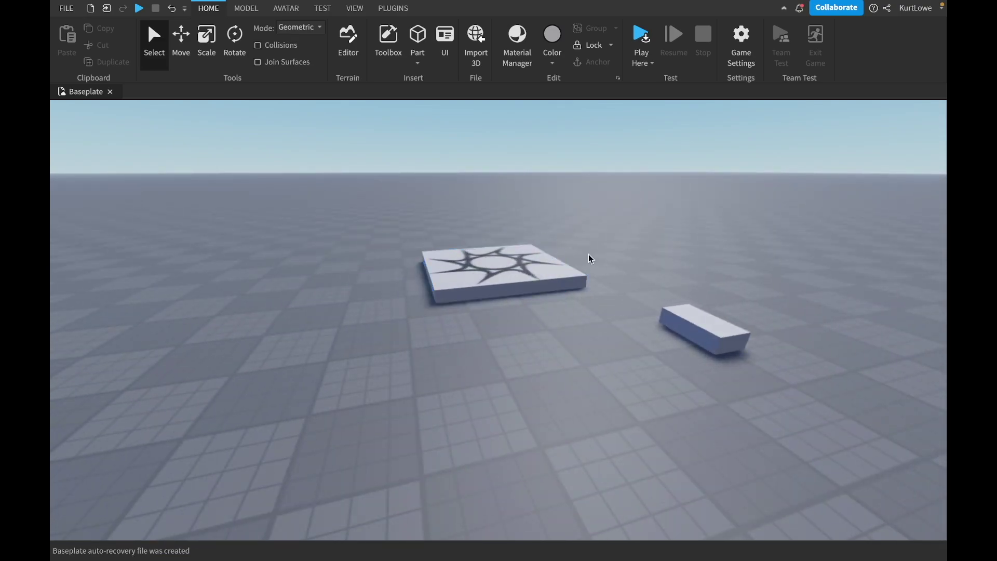
left_click(501, 274)
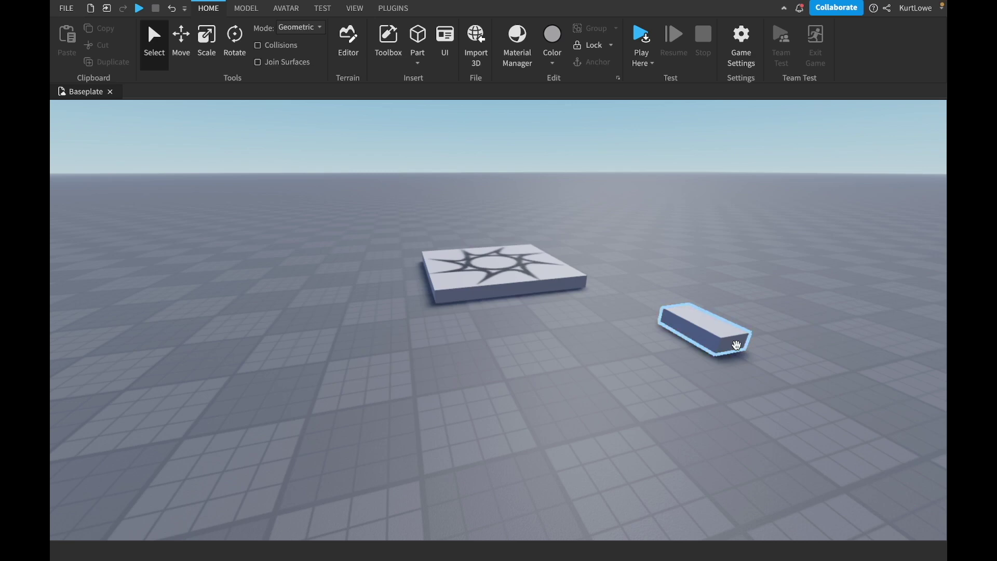
scroll(778, 286, "up", 3)
scroll(779, 288, "up", 3)
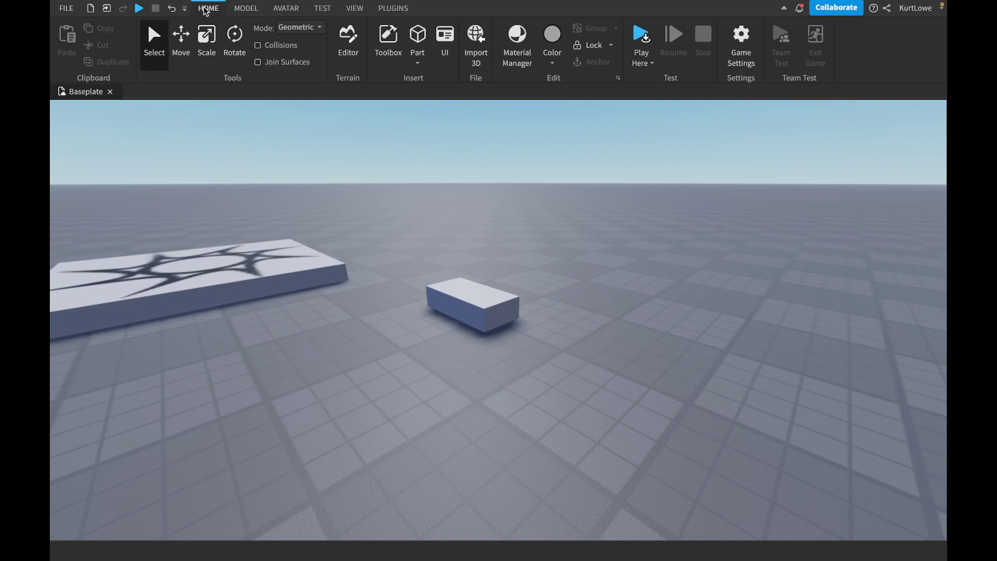
Step: Show the View Selector cube and snap the camera to the Right view
left_click(349, 11)
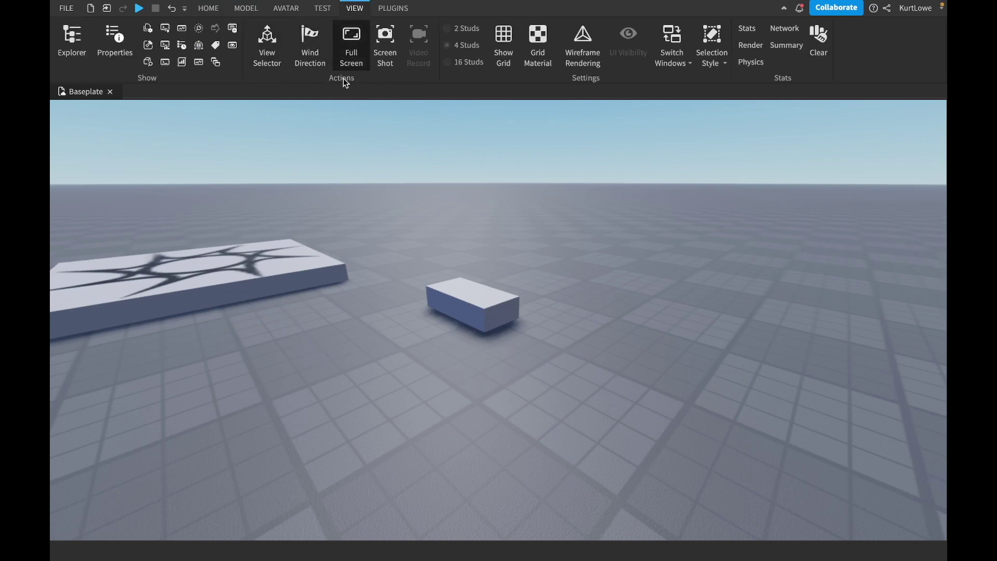
left_click(267, 47)
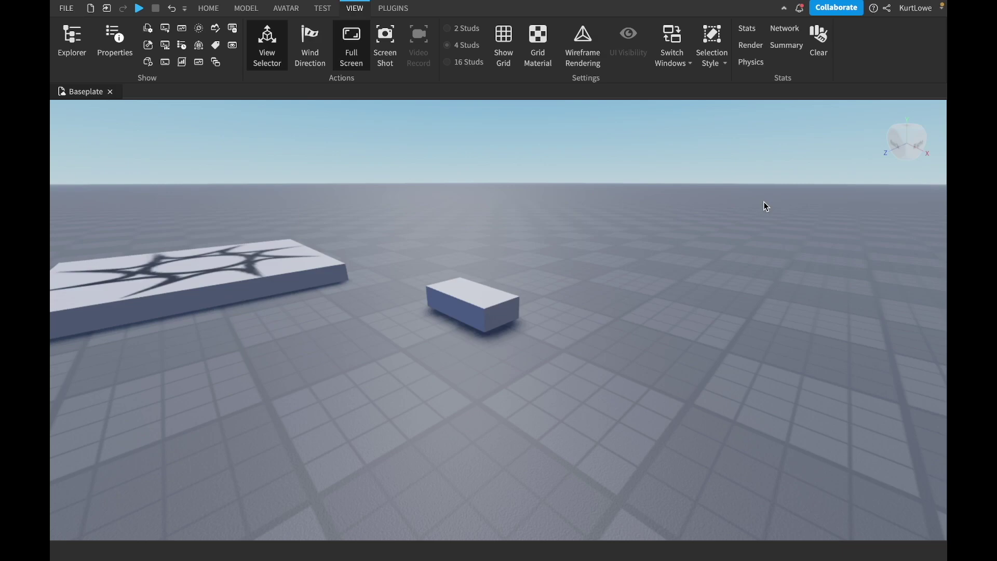
left_click(915, 143)
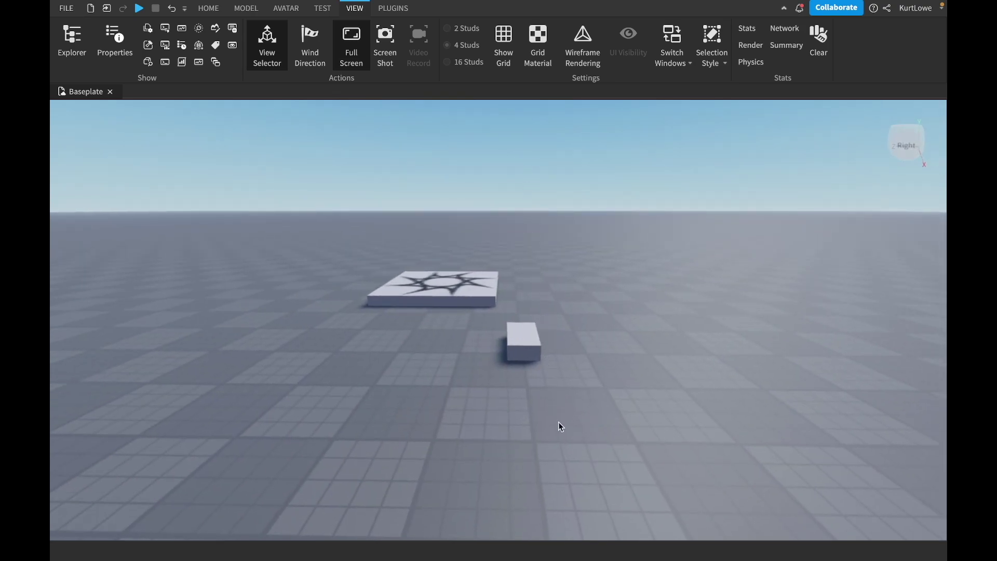
Step: Orbit the camera up and back down to bring the parts into view
right_click_drag(688, 288, 579, 344)
right_click_drag(574, 424, 537, 349)
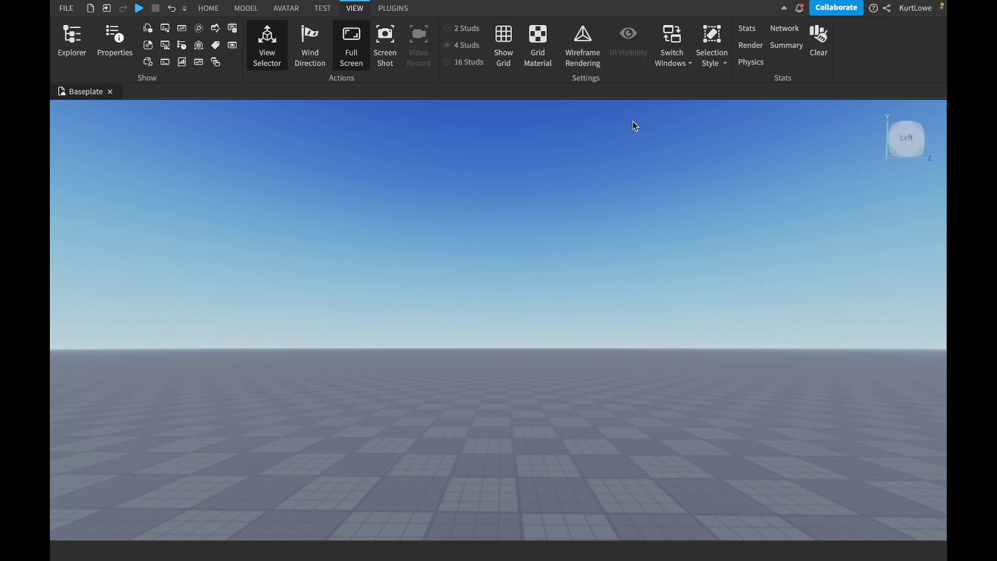
right_click_drag(532, 367, 534, 365)
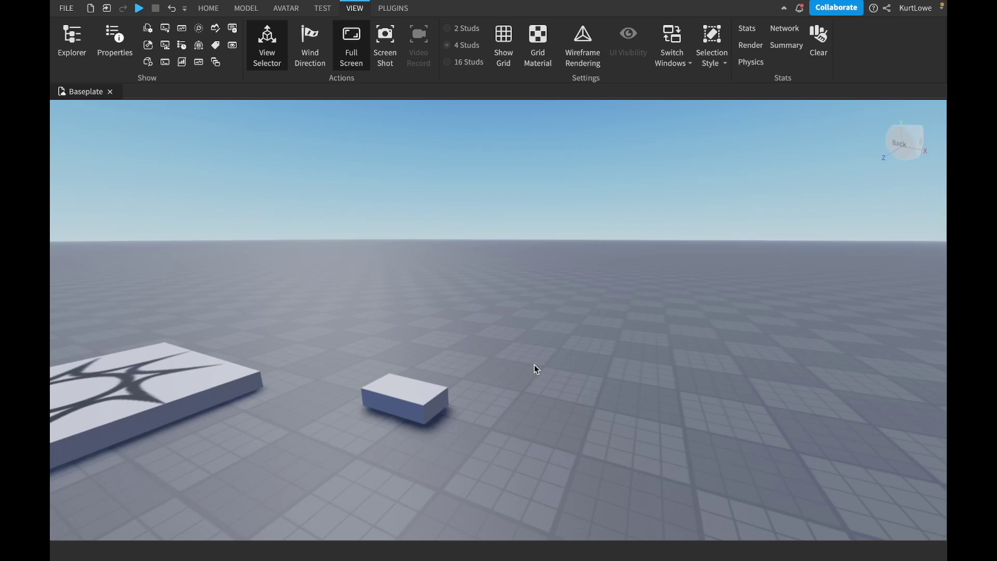
left_click(210, 9)
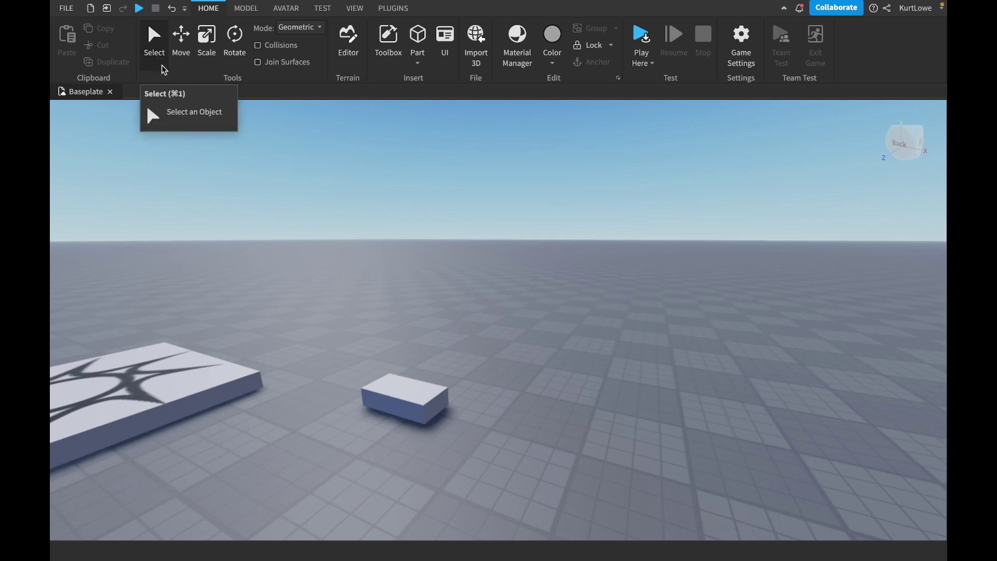
Step: Activate the Move tool and orbit the view around the parts
left_click(185, 47)
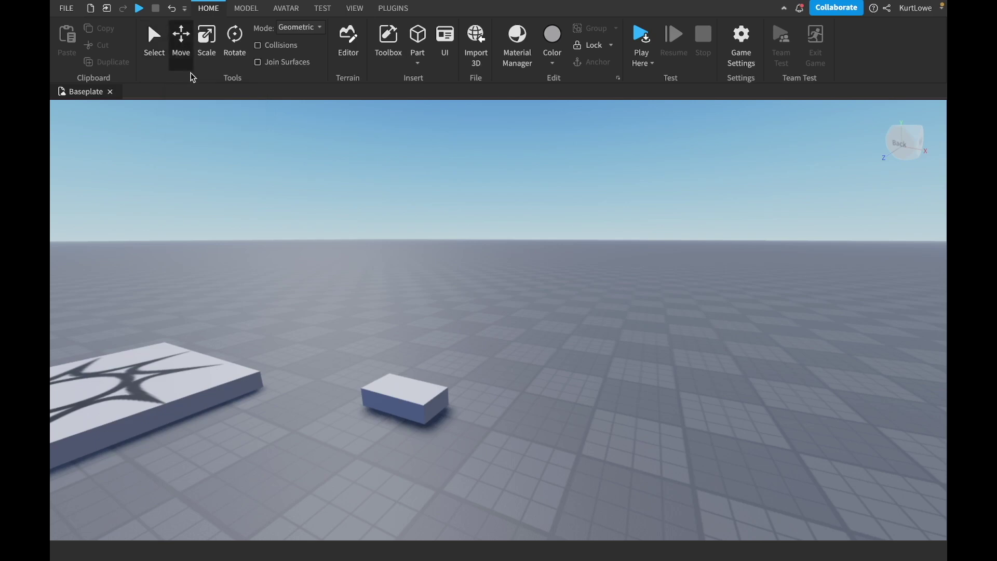
right_click_drag(618, 342, 617, 341)
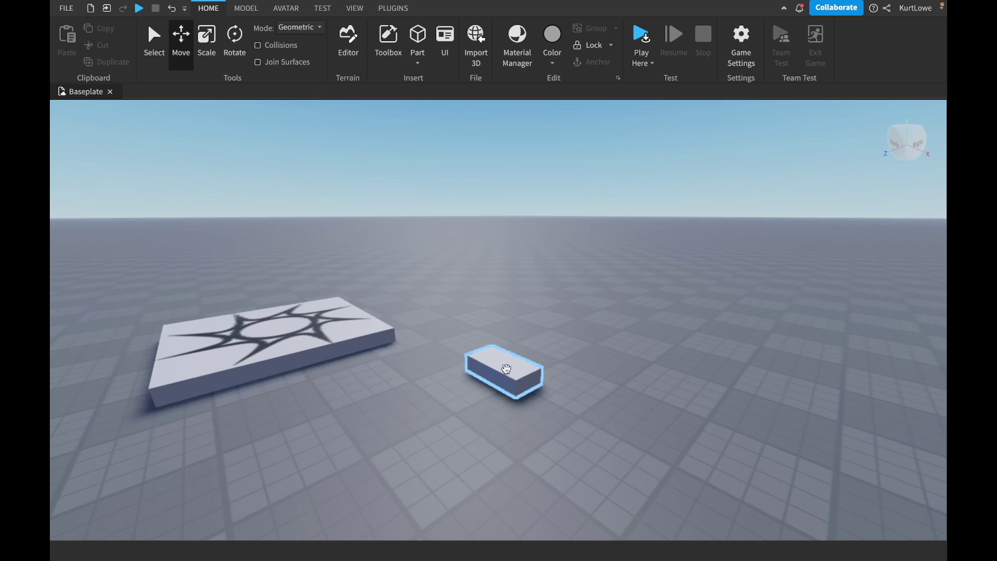
Step: Select the small part to show its Move arrows, and orbit to face its front
left_click(508, 369)
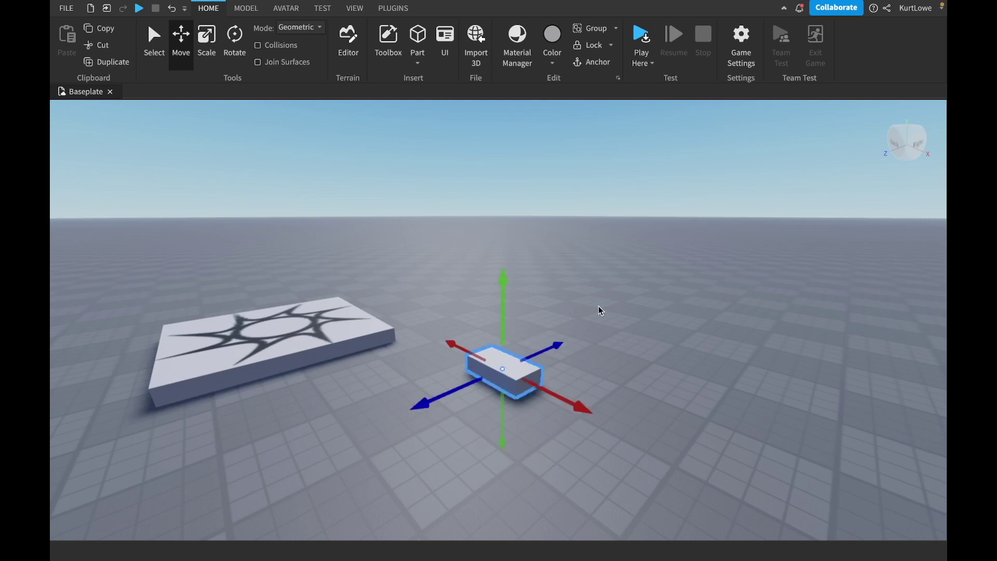
right_click_drag(599, 310, 570, 235)
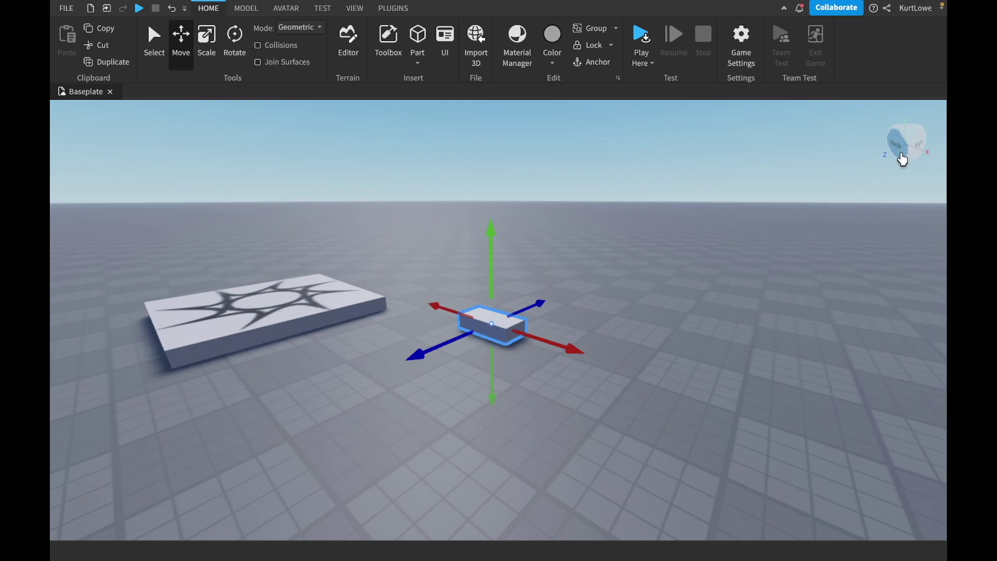
right_click_drag(664, 323, 663, 323)
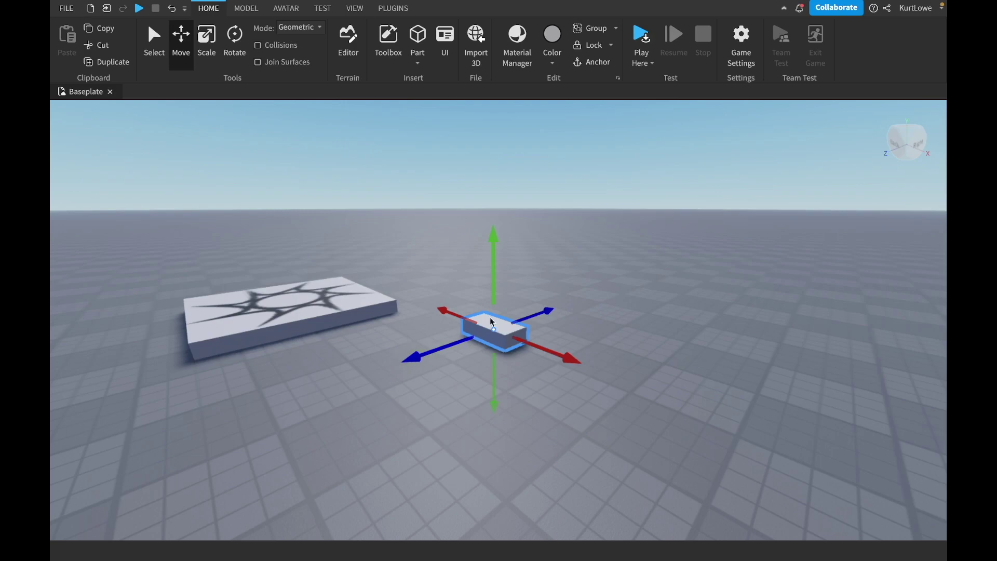
right_click_drag(653, 263, 655, 262)
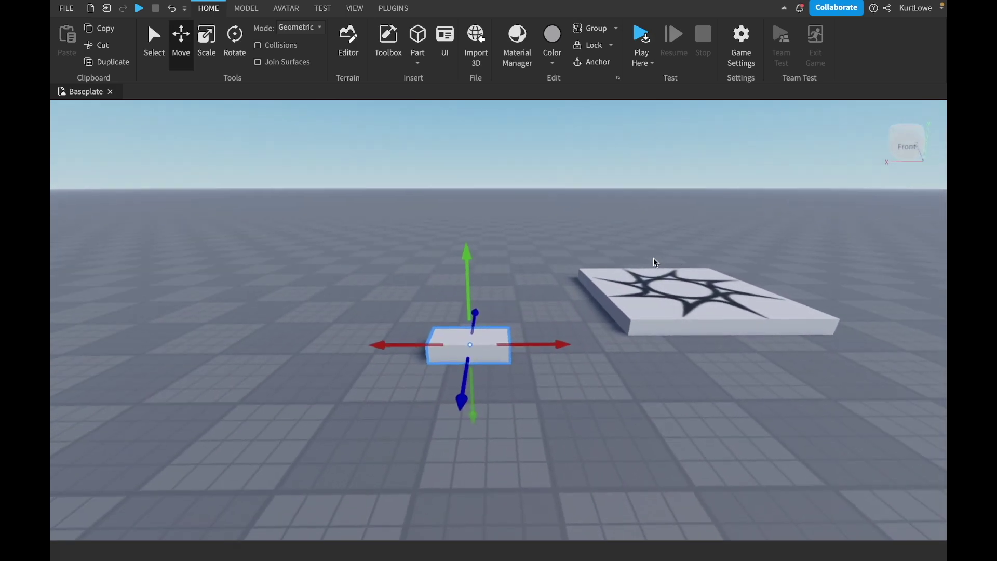
Step: Zoom out and drag the red X arrow to slide the part in front of the spawn slab
scroll(655, 262, "down", 3)
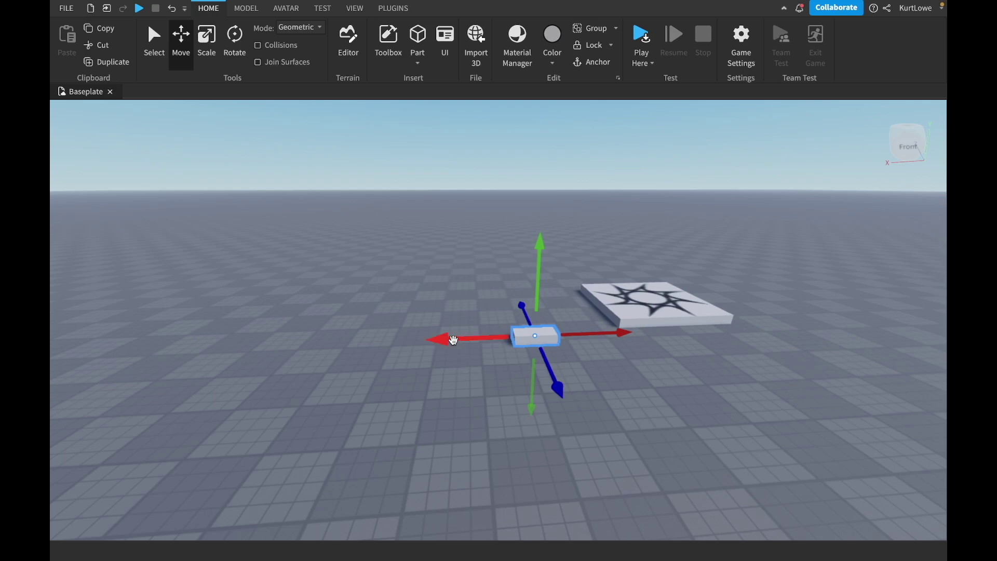
left_click_drag(456, 339, 464, 340)
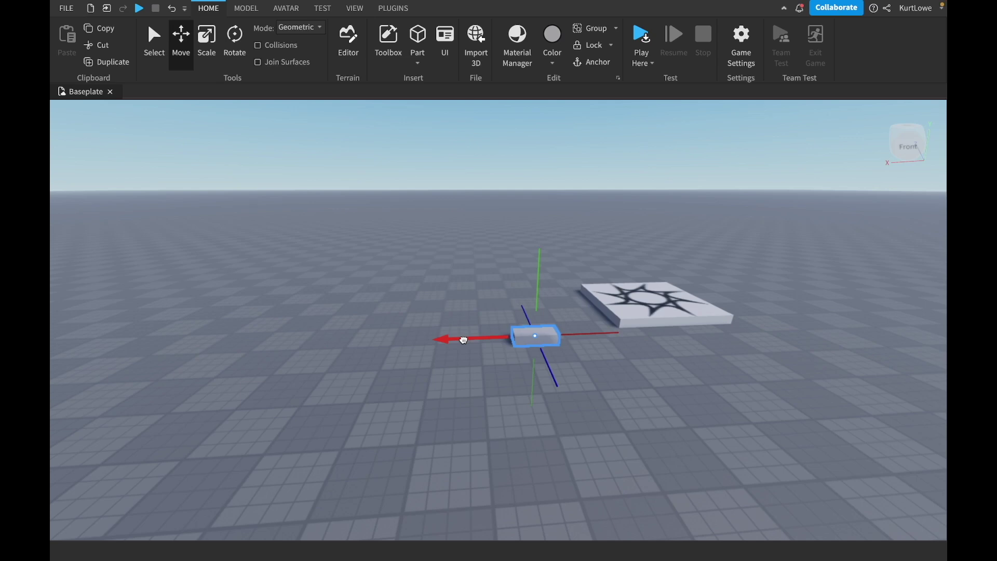
left_click_drag(462, 341, 601, 334)
right_click_drag(601, 334, 608, 303)
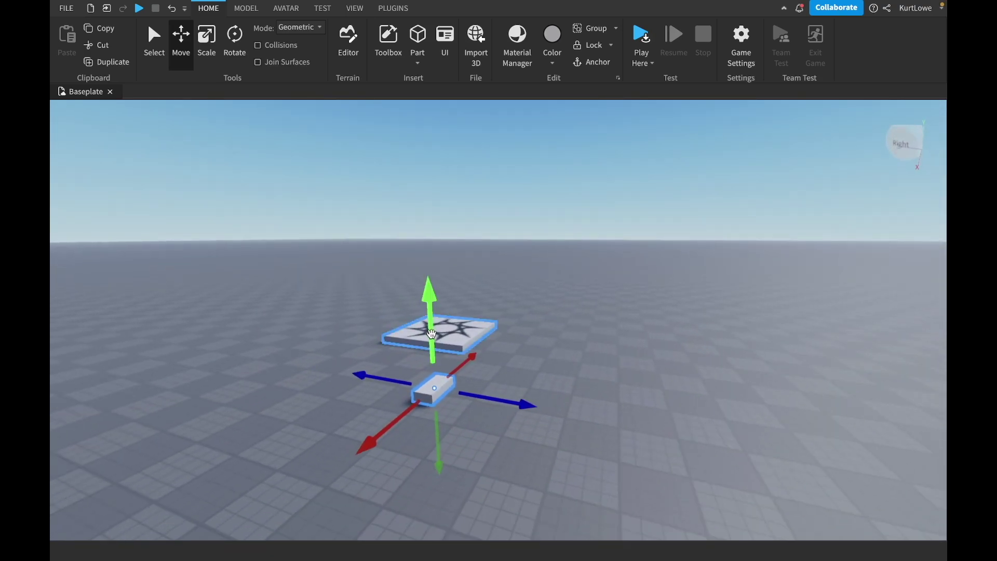
Step: Drag the green Y arrow to push the part down into the ground
left_click_drag(431, 334, 431, 424)
right_click_drag(519, 361, 521, 359)
right_click_drag(414, 358, 414, 352)
right_click_drag(417, 310, 419, 313)
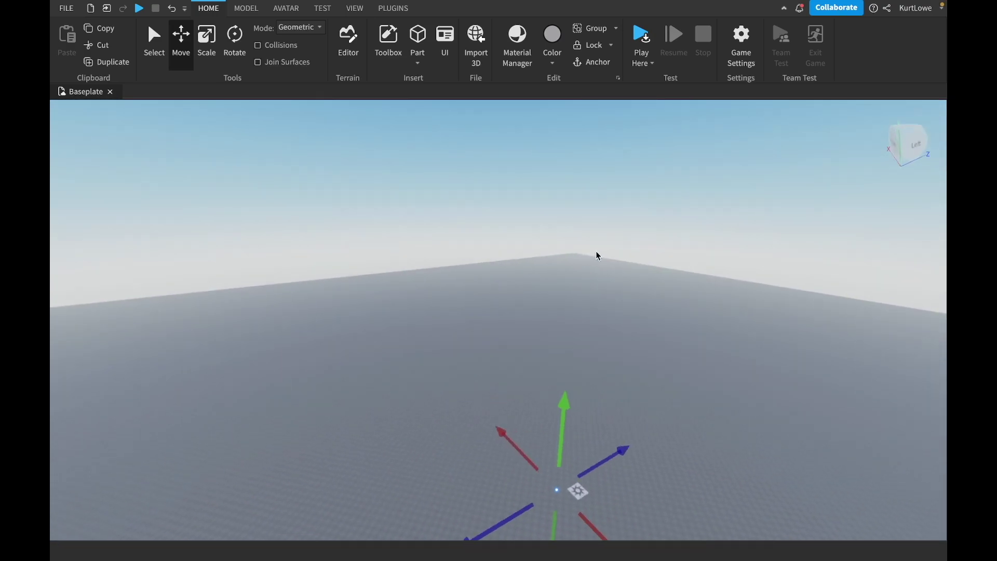
Step: Orbit and zoom the camera to inspect the sunken part from several angles
right_click_drag(597, 257, 581, 256)
scroll(581, 257, "up", 5)
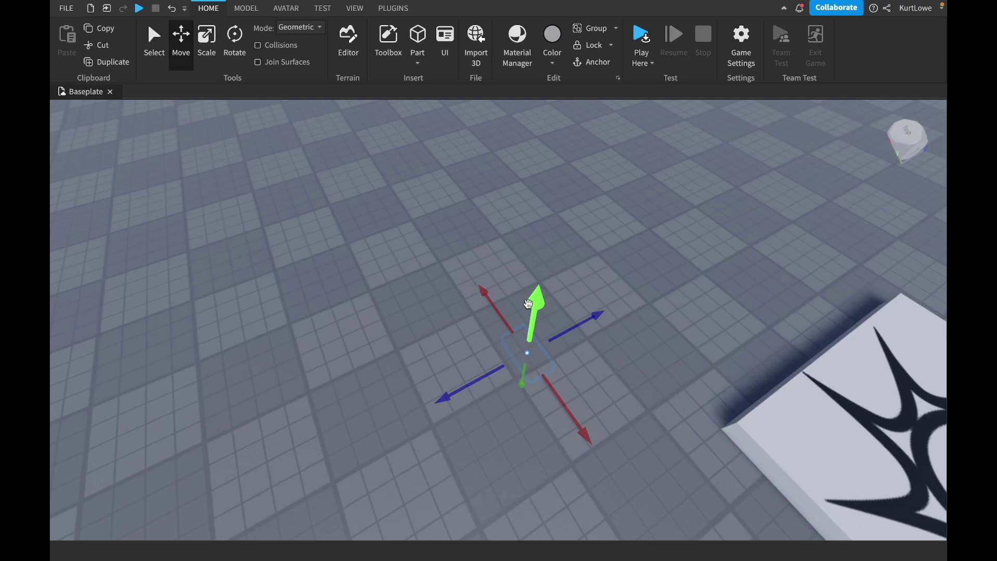
right_click_drag(529, 304, 529, 307)
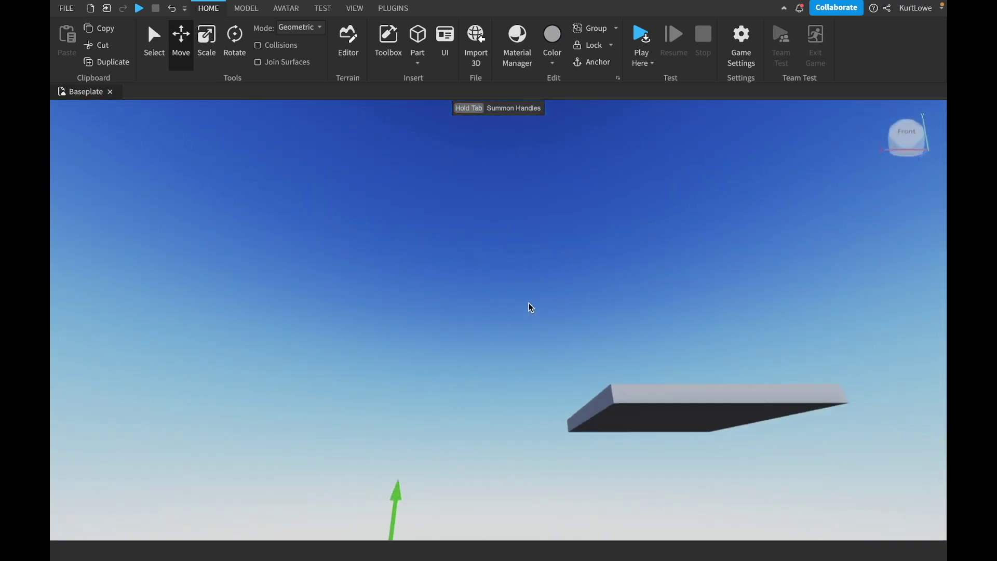
scroll(531, 307, "down", 3)
scroll(531, 308, "down", 5)
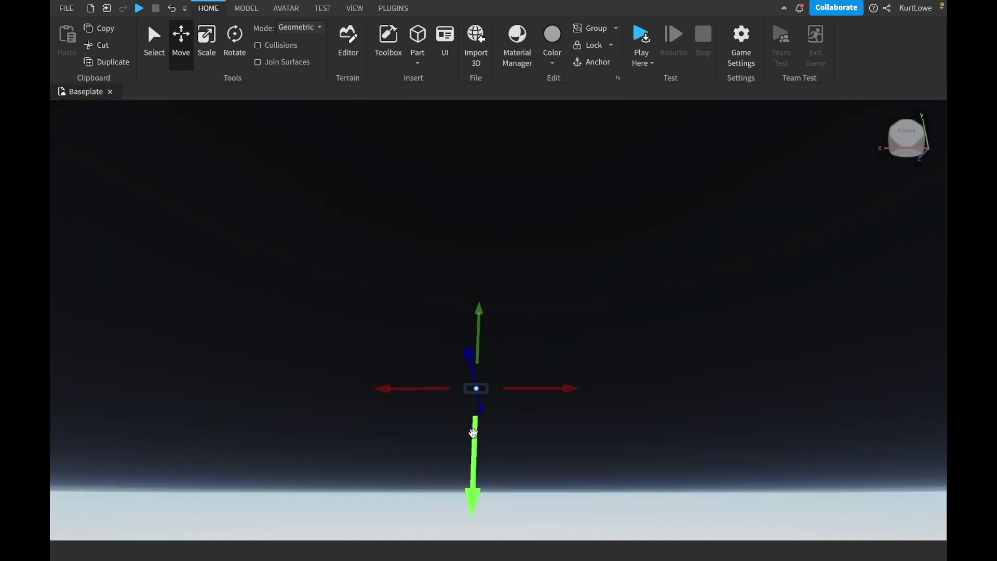
scroll(623, 365, "up", 6)
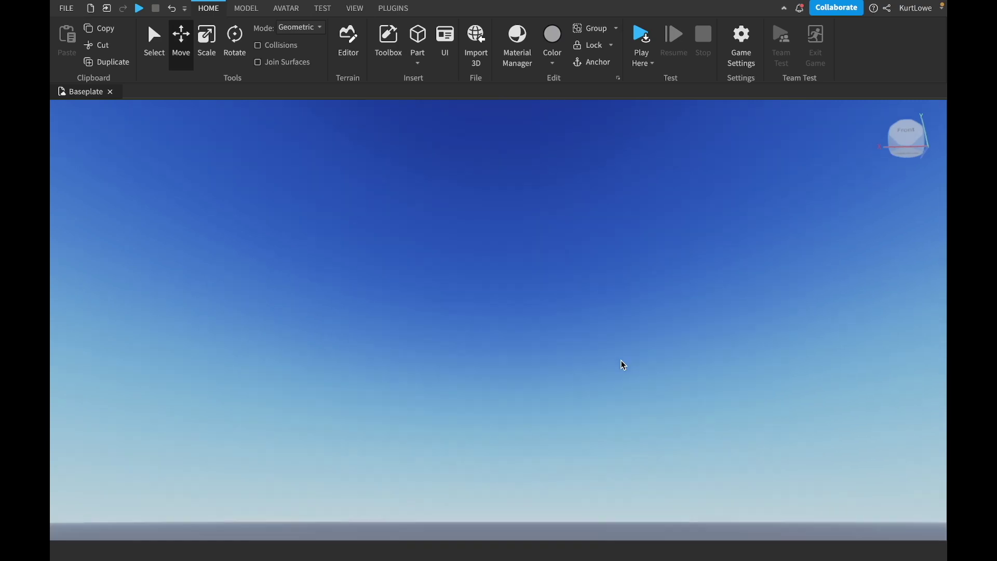
scroll(624, 365, "down", 3)
scroll(500, 390, "up", 2)
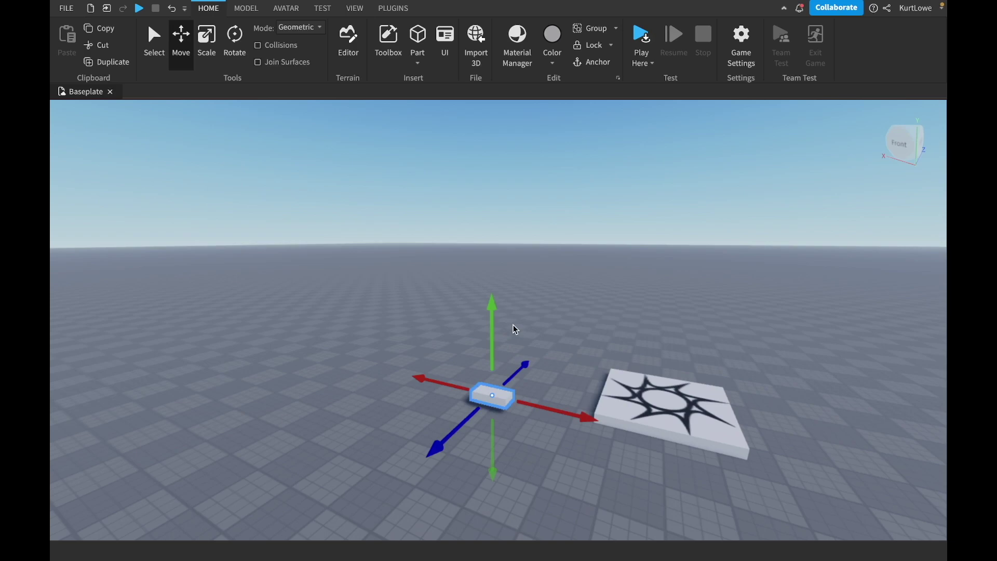
Step: Orbit to the part's left side and drag the blue Z arrow to shift it along Z
right_click_drag(640, 309, 641, 309)
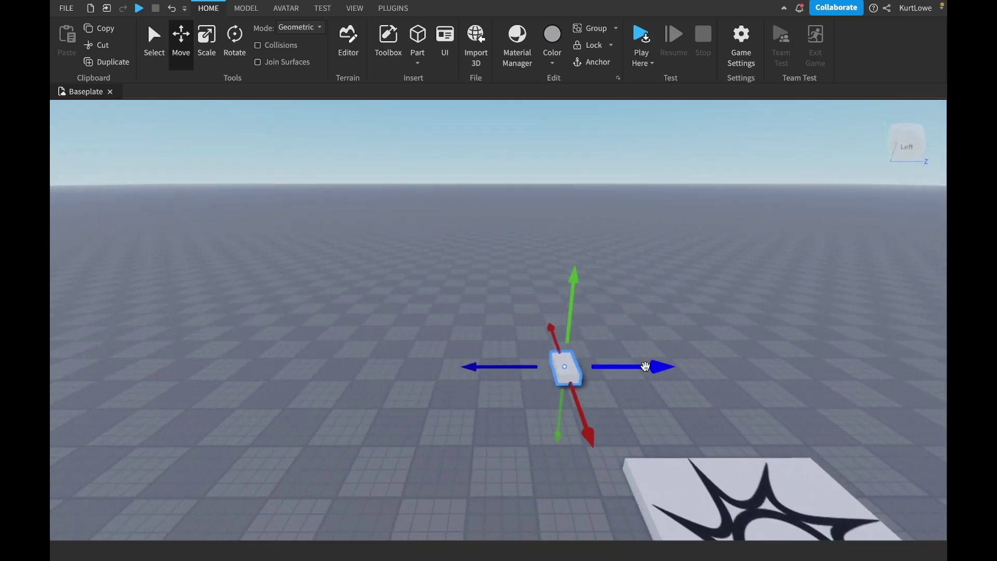
left_click_drag(646, 367, 678, 369)
left_click_drag(837, 370, 694, 369)
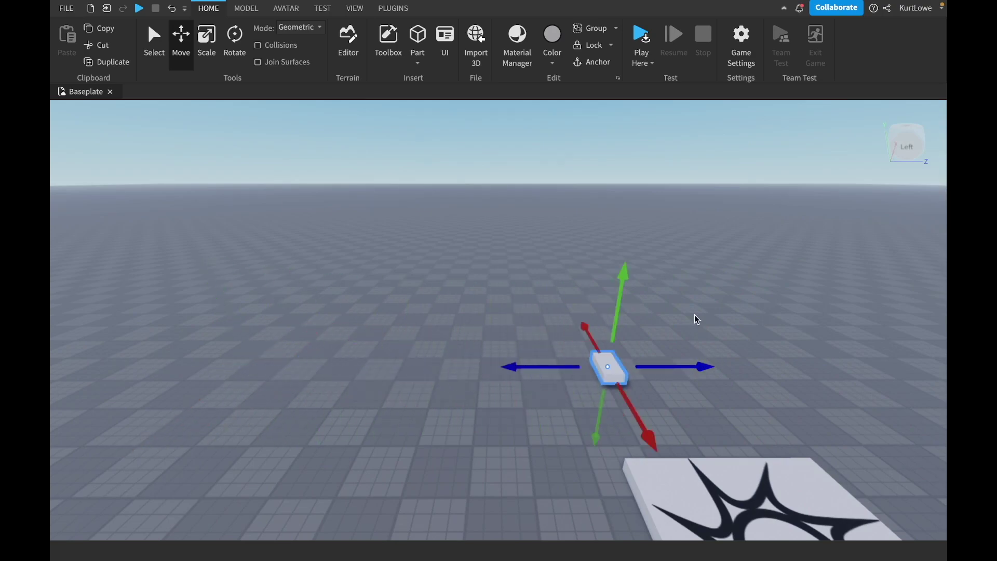
right_click_drag(694, 315, 694, 313)
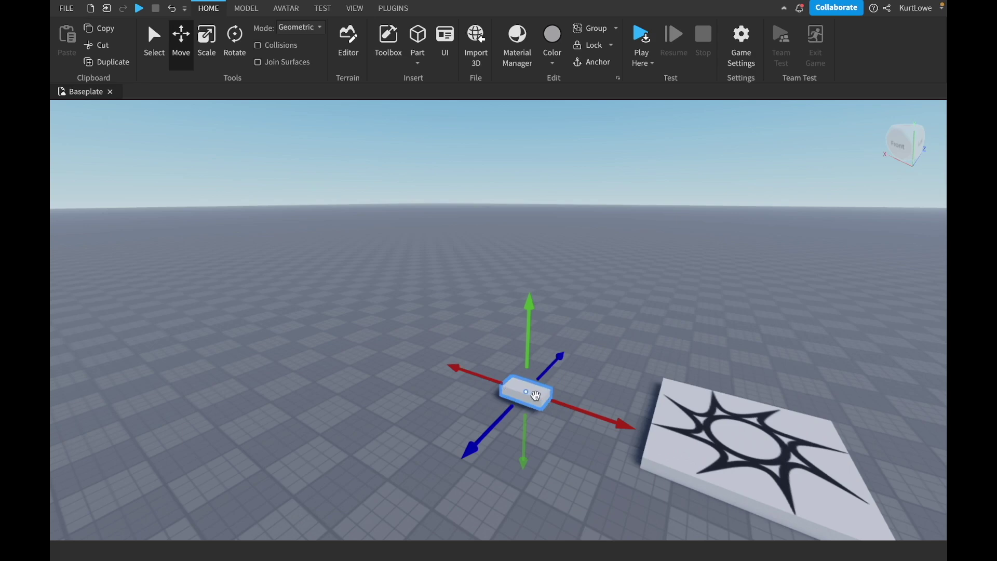
Step: Drag the part body freely to nudge it slightly across the baseplate
mouse_move(537, 396)
left_mouse_down()
mouse_move(514, 368)
mouse_move(387, 355)
mouse_move(331, 428)
mouse_move(528, 397)
left_mouse_up()
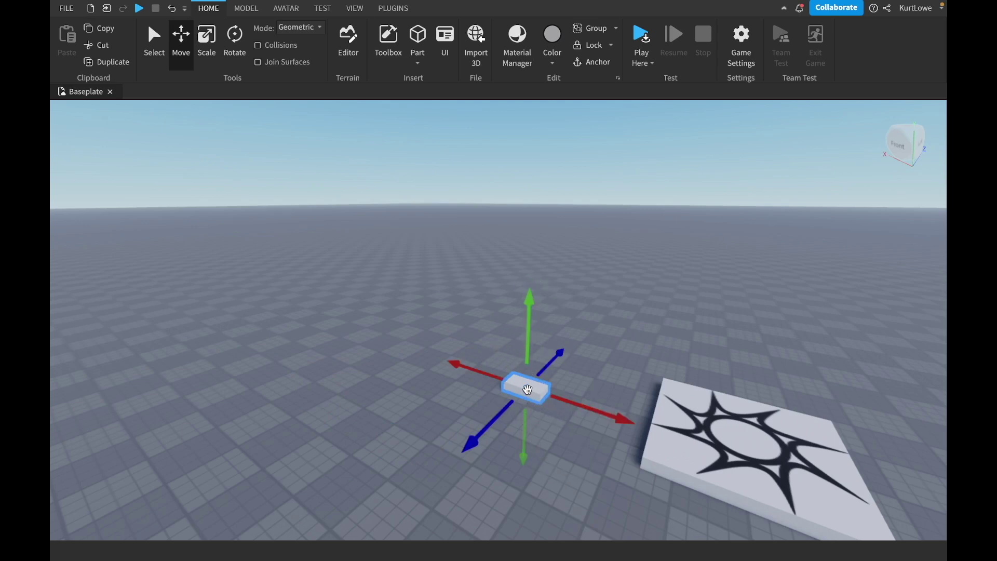
mouse_move(533, 402)
left_mouse_down()
mouse_move(561, 347)
mouse_move(443, 418)
mouse_move(534, 394)
left_mouse_up()
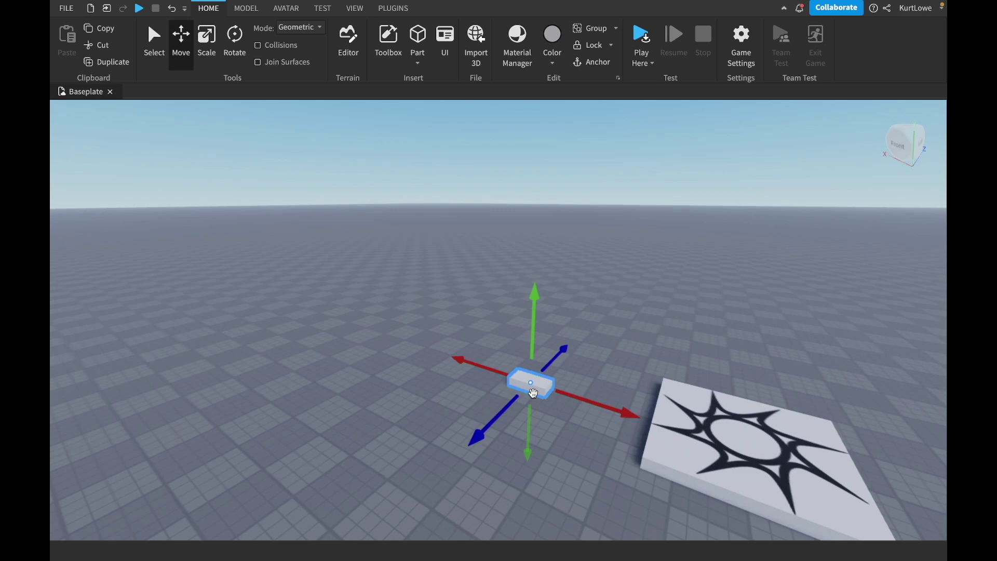
right_click_drag(626, 353, 626, 355)
scroll(626, 356, "down", 4)
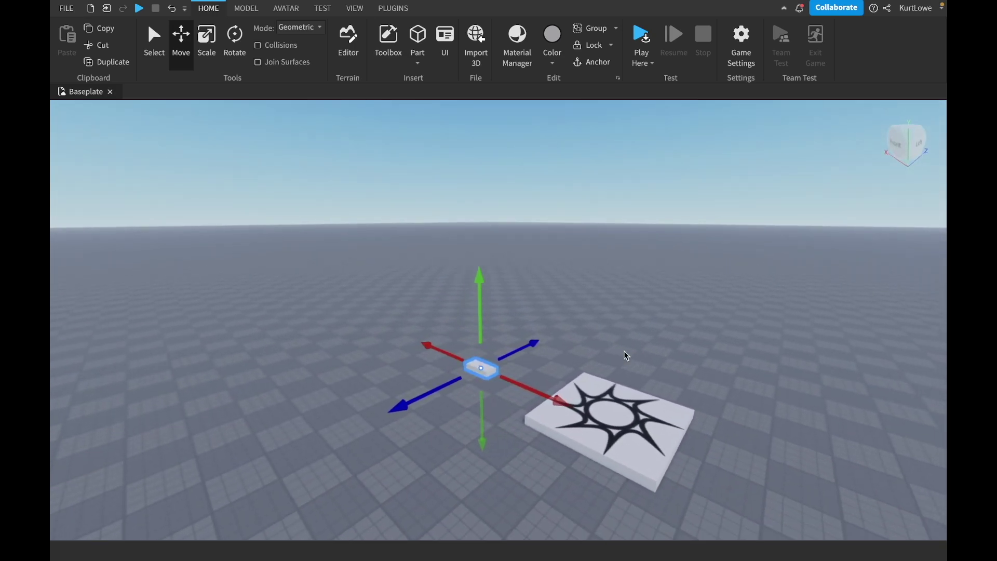